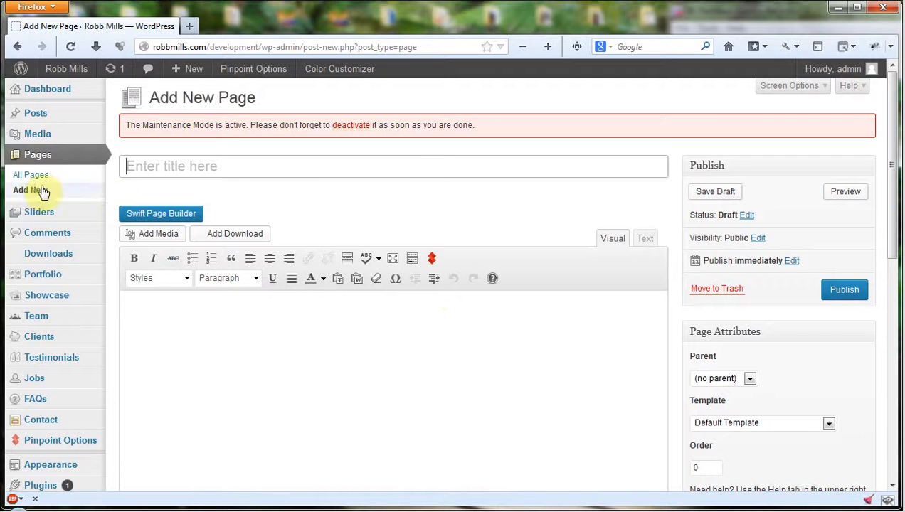
Open the list of all pages in a new tab and examine the existing About page in the editor.
right_click(31, 176)
click(50, 187)
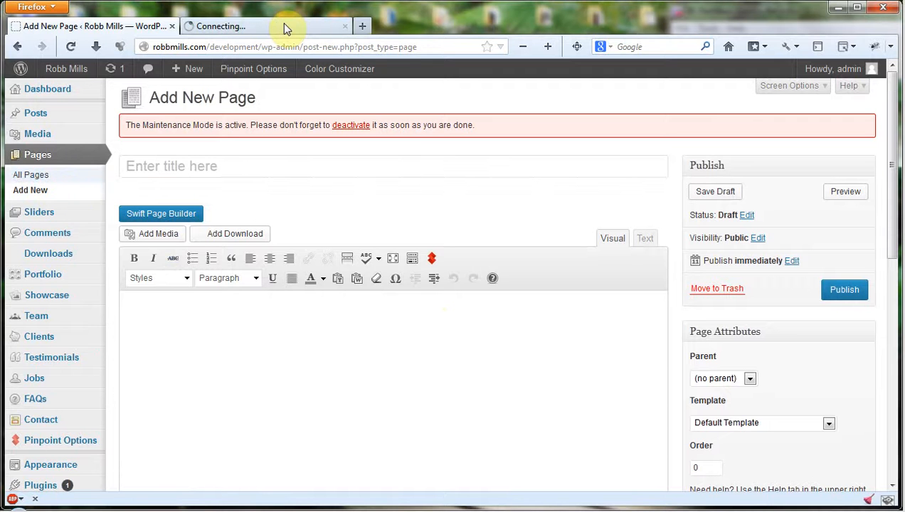
click(284, 25)
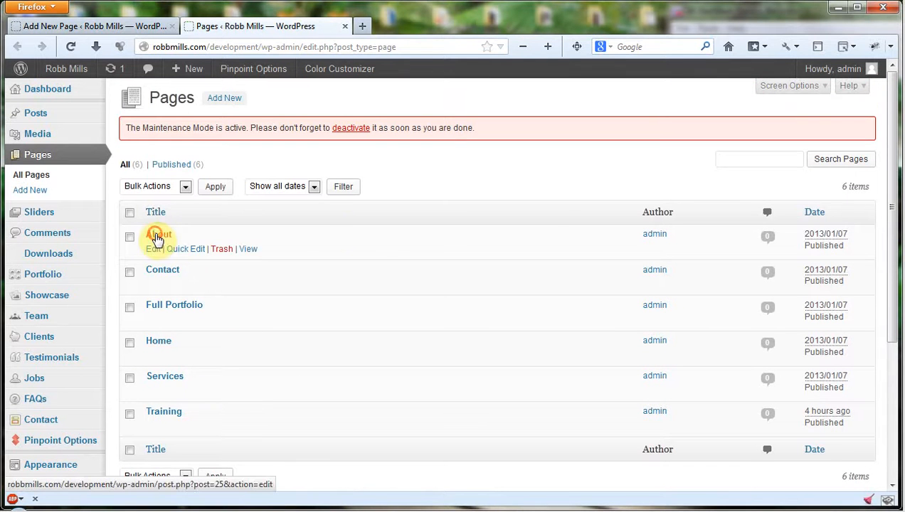
click(157, 234)
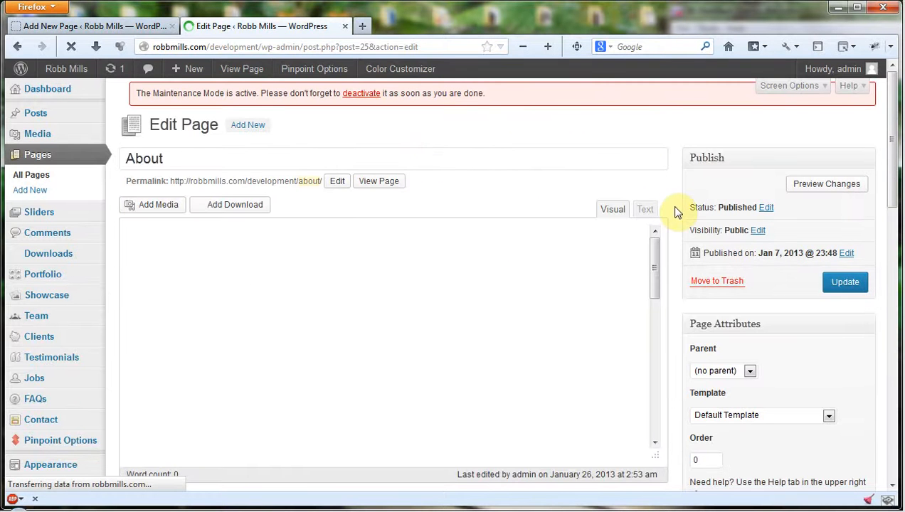
scroll(431, 251, down, 5)
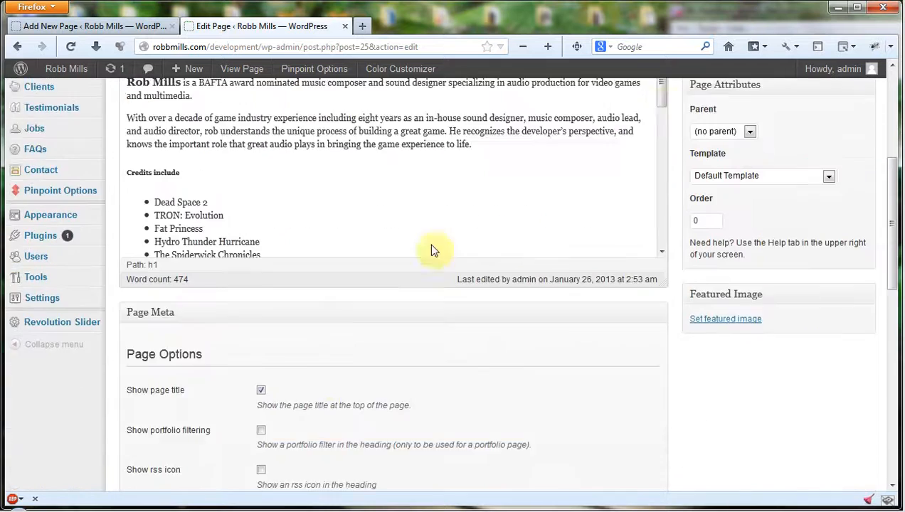
scroll(334, 315, up, 4)
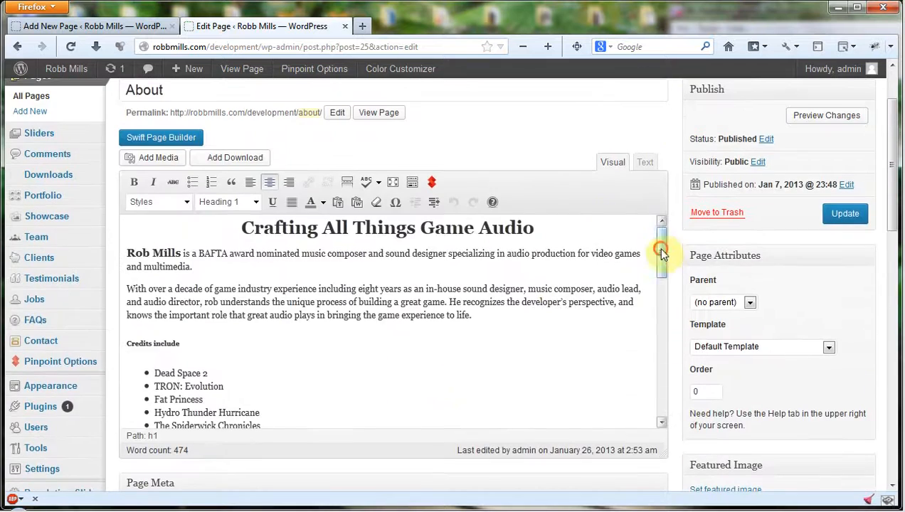
drag(659, 255, 637, 207)
click(345, 25)
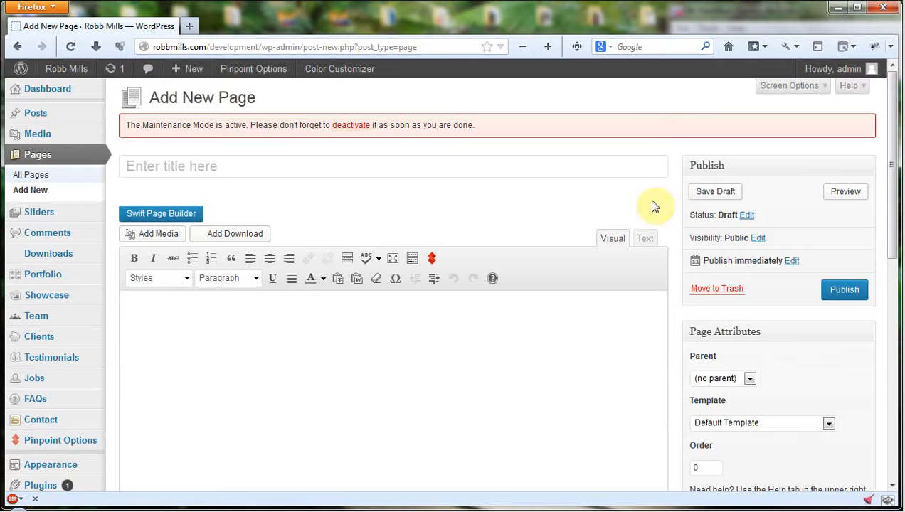
Switch the new page to the Swift Page Builder and title it Demo.
click(158, 214)
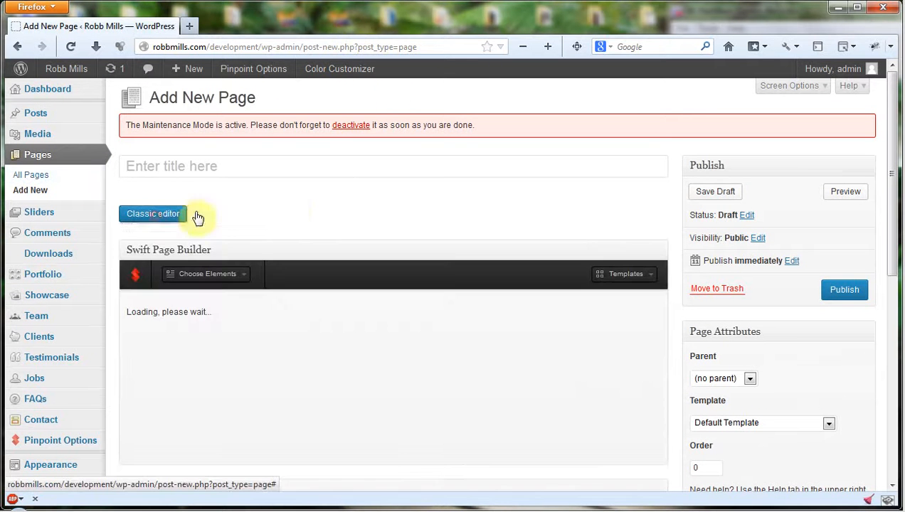
click(246, 166)
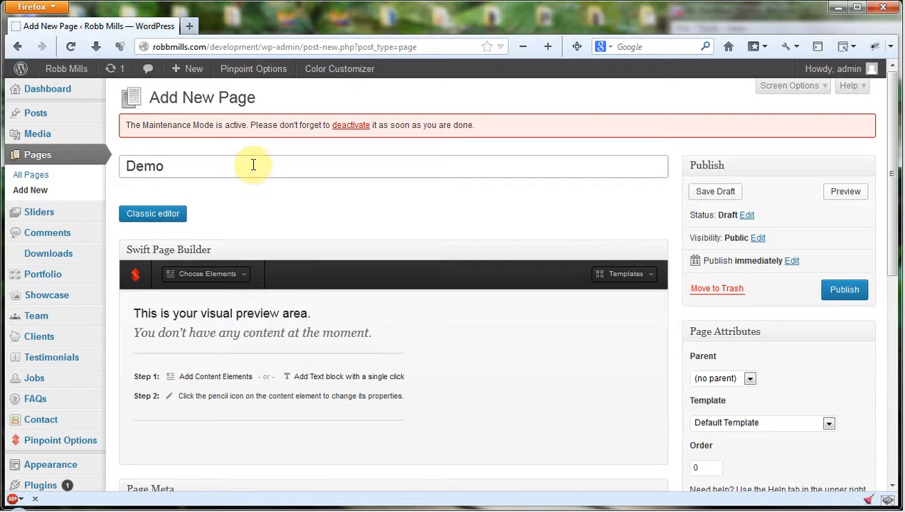
Examine the new page's builder area, Page Meta options and title field.
scroll(253, 165, down, 10)
scroll(420, 207, up, 2)
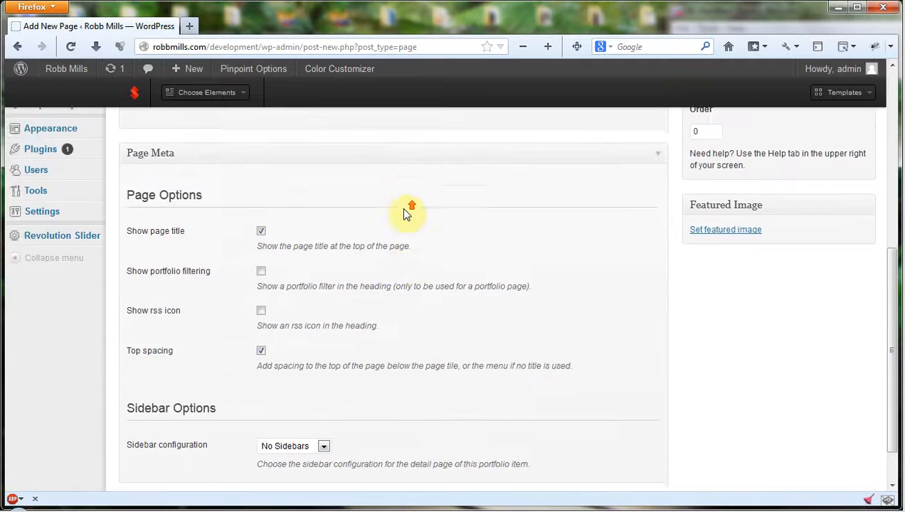
scroll(404, 212, down, 2)
scroll(393, 186, up, 11)
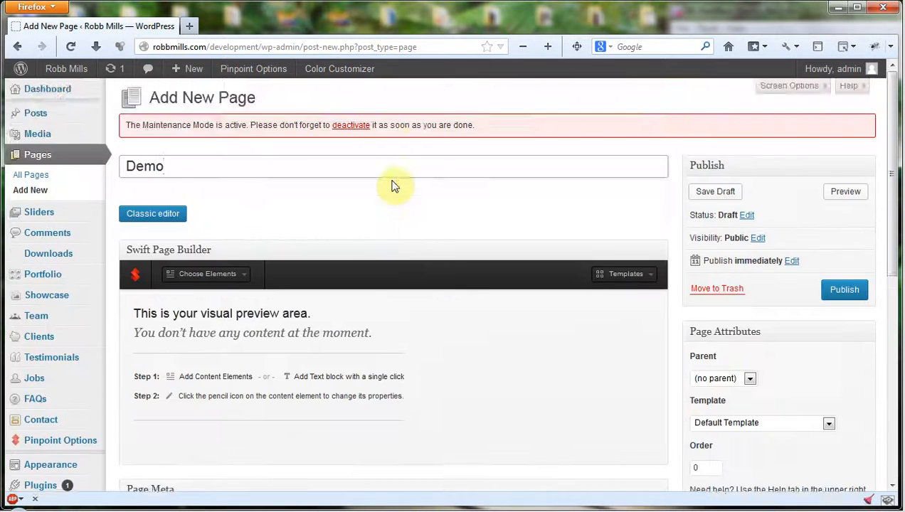
scroll(395, 186, down, 2)
scroll(584, 265, down, 5)
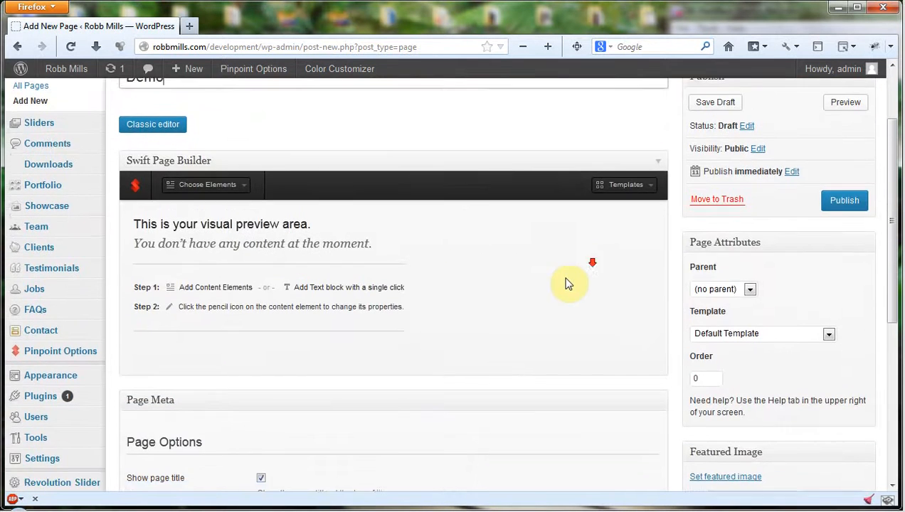
scroll(530, 290, down, 1)
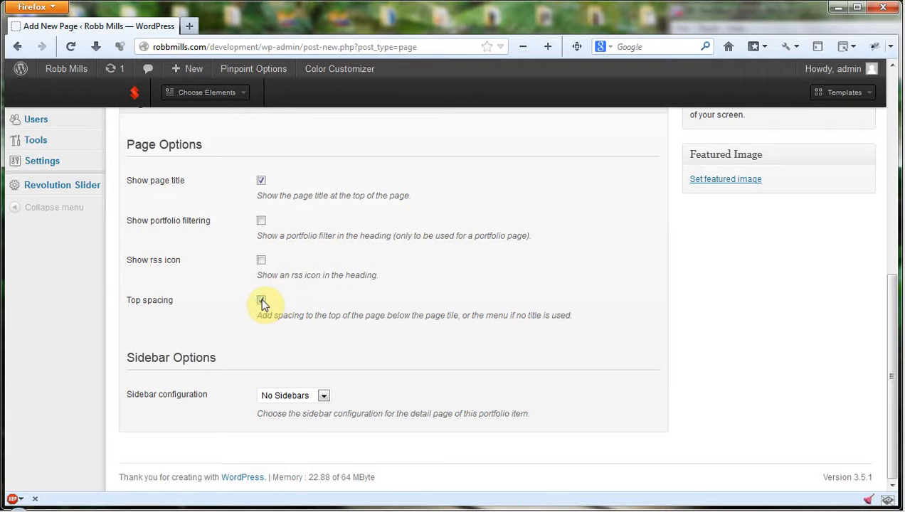
scroll(260, 301, up, 6)
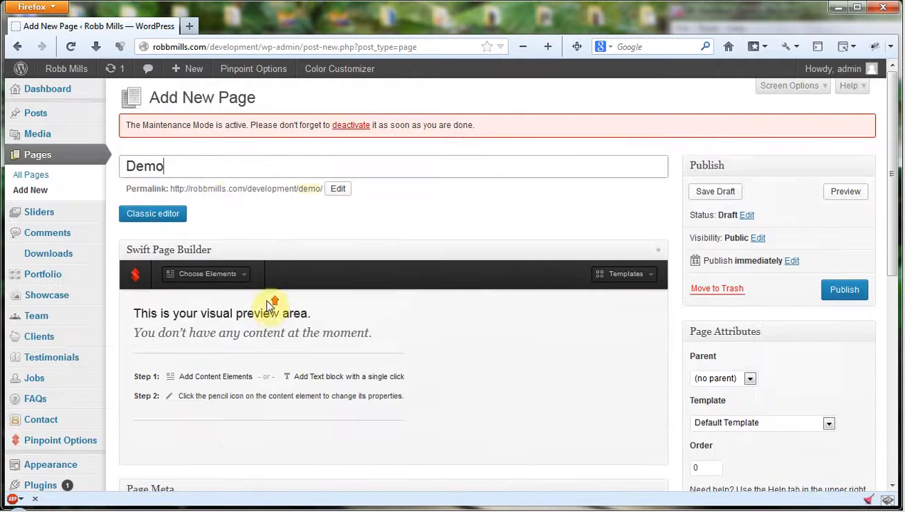
click(184, 160)
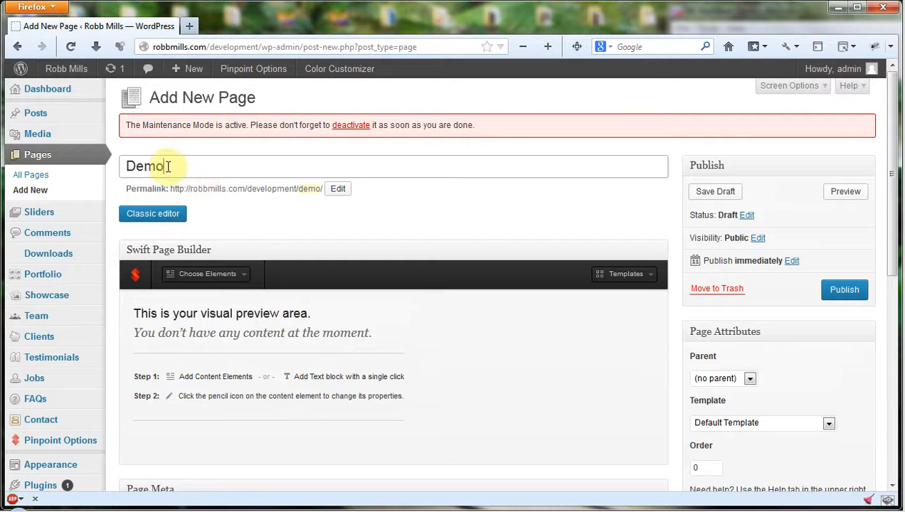
Set the page's sidebar configuration to Left Sidebar and use Sidebar One as the left sidebar.
scroll(355, 201, down, 3)
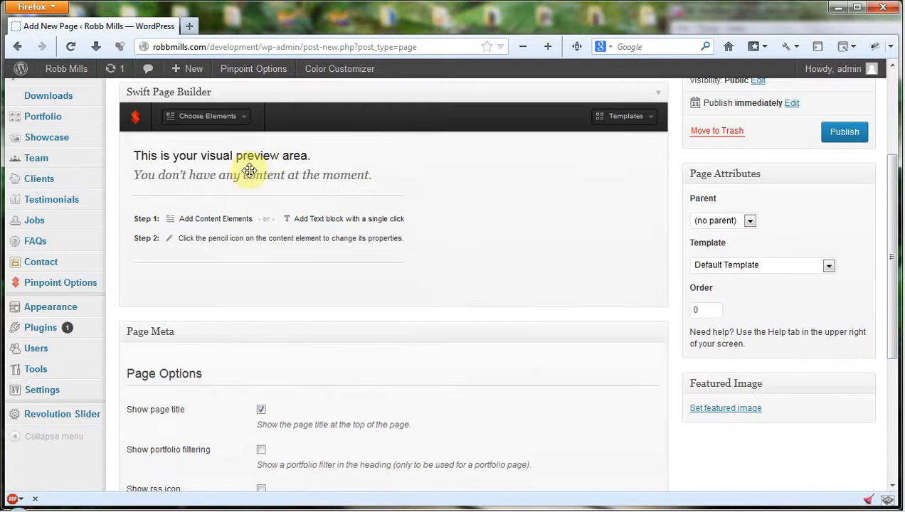
scroll(384, 334, down, 4)
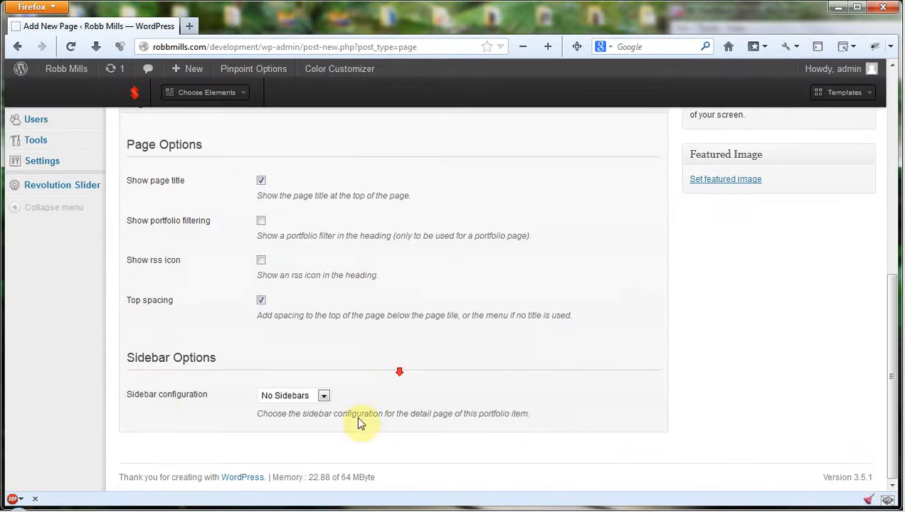
click(323, 396)
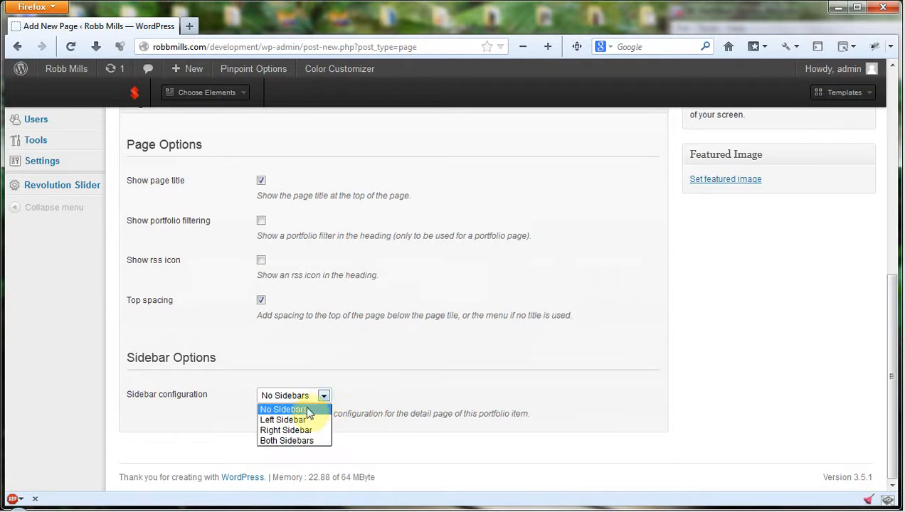
click(288, 419)
scroll(482, 391, down, 1)
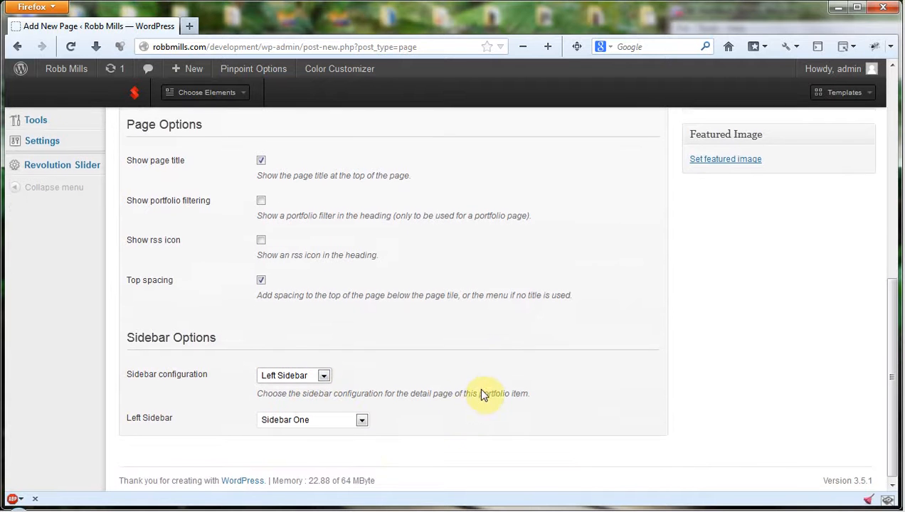
click(361, 417)
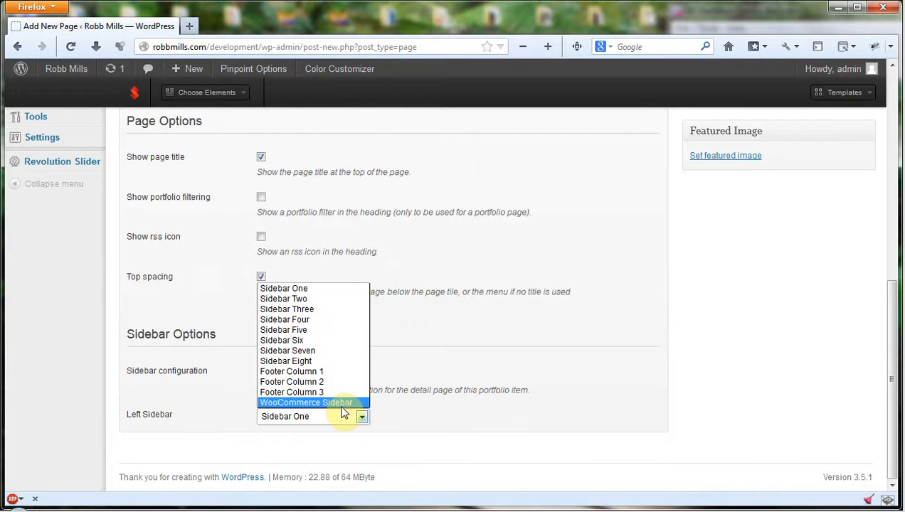
click(340, 289)
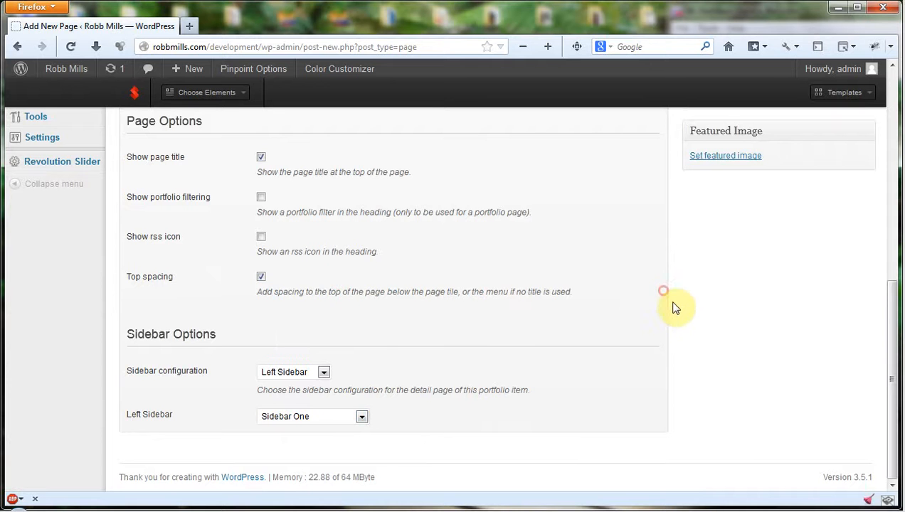
Publish the Demo page.
scroll(681, 322, up, 5)
scroll(674, 330, up, 1)
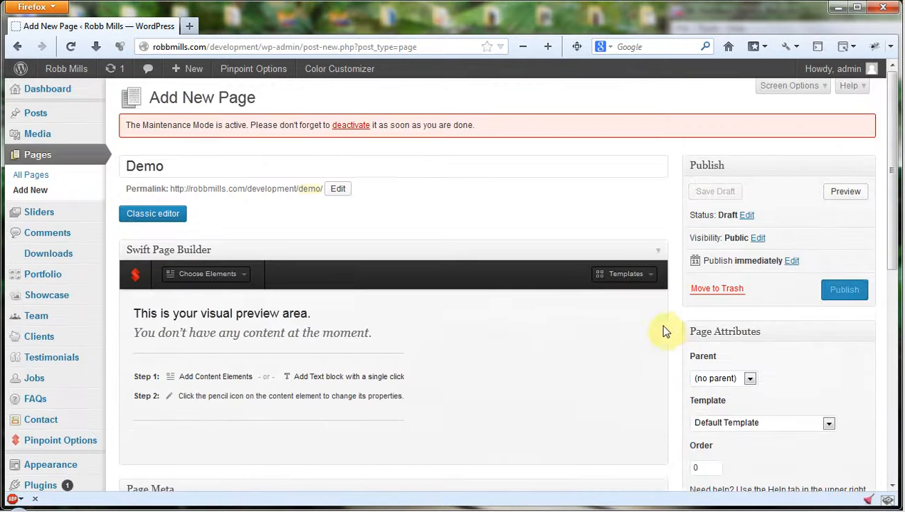
click(845, 290)
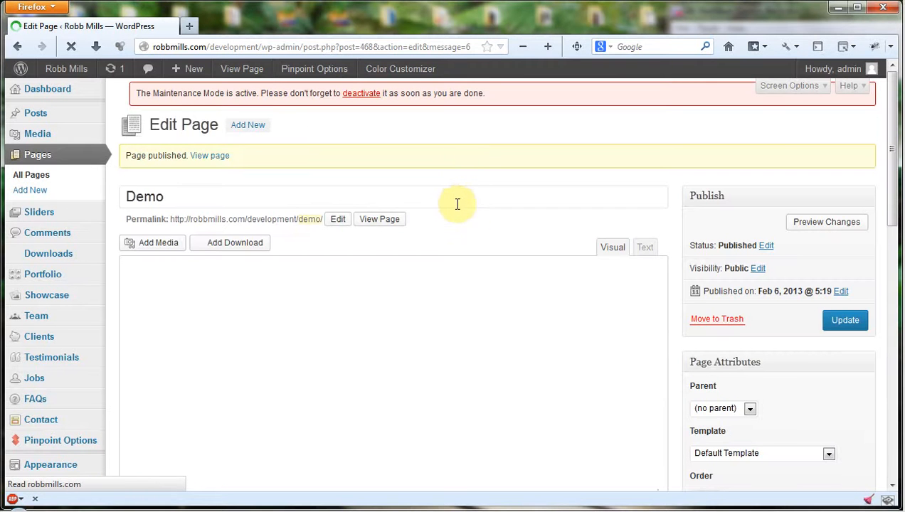
Open the published Demo page in a new tab and examine its layout from header to footer.
right_click(390, 233)
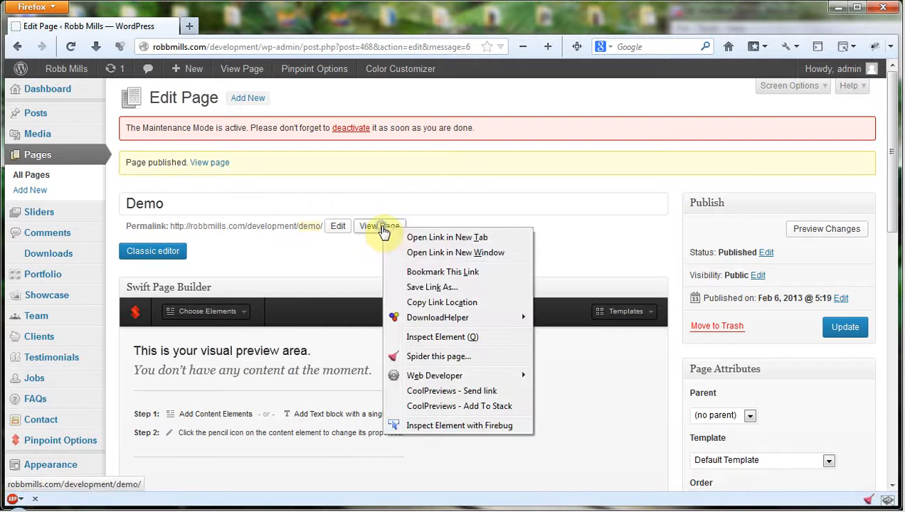
click(409, 237)
click(227, 24)
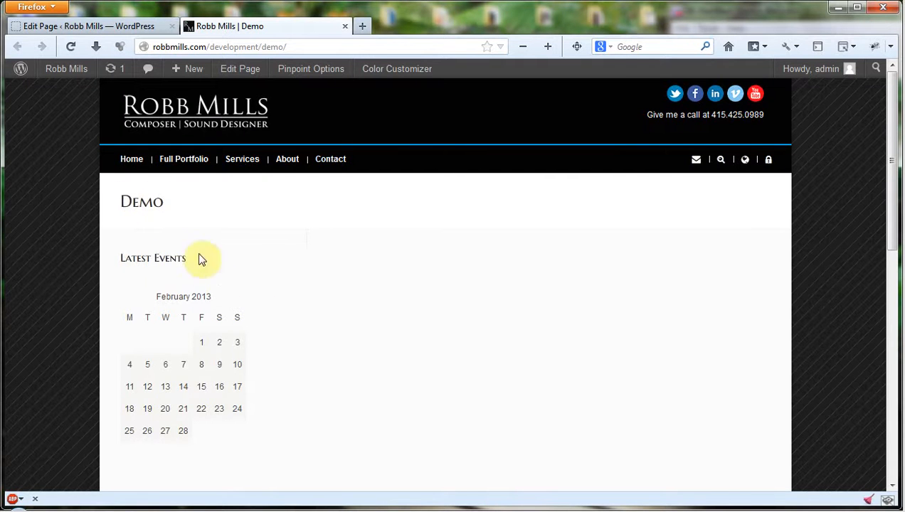
scroll(447, 281, down, 3)
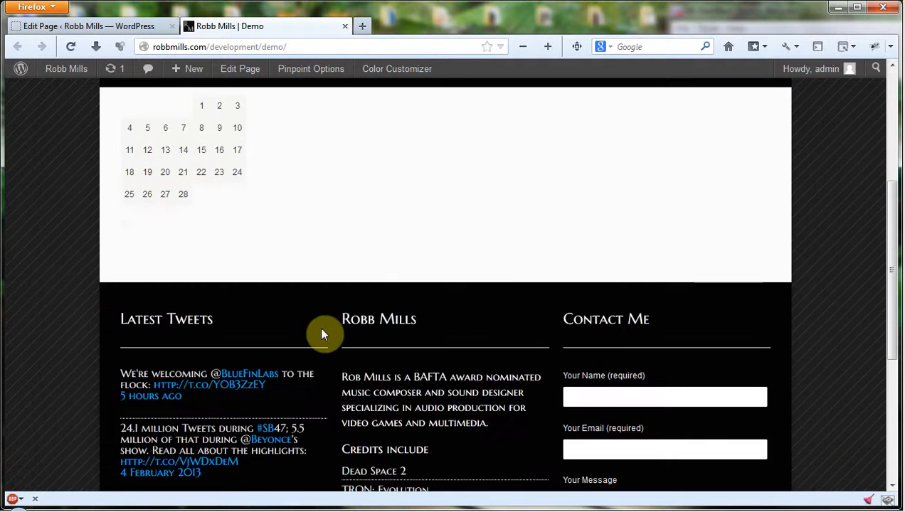
scroll(758, 288, down, 4)
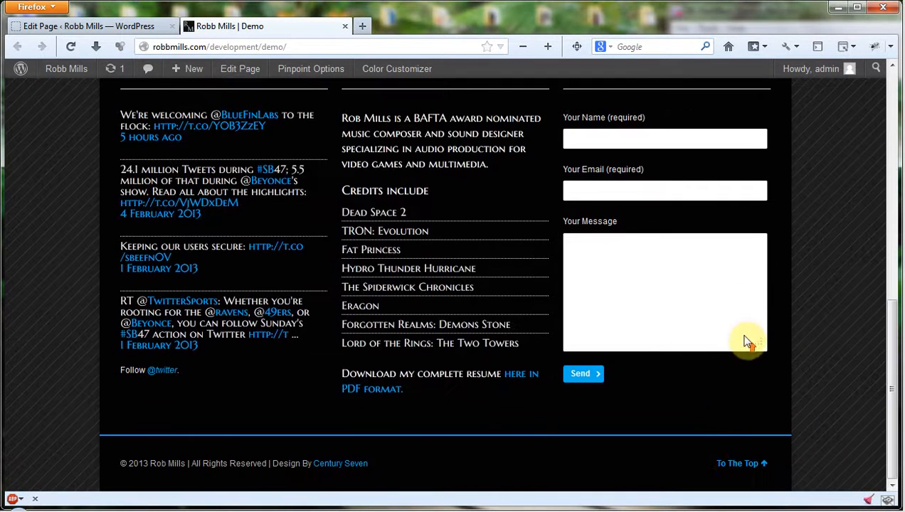
scroll(775, 213, up, 8)
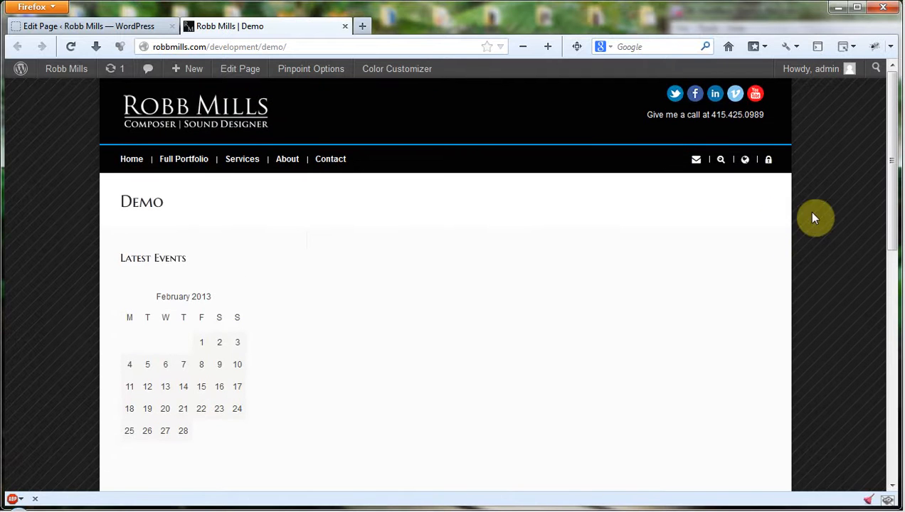
scroll(775, 238, down, 2)
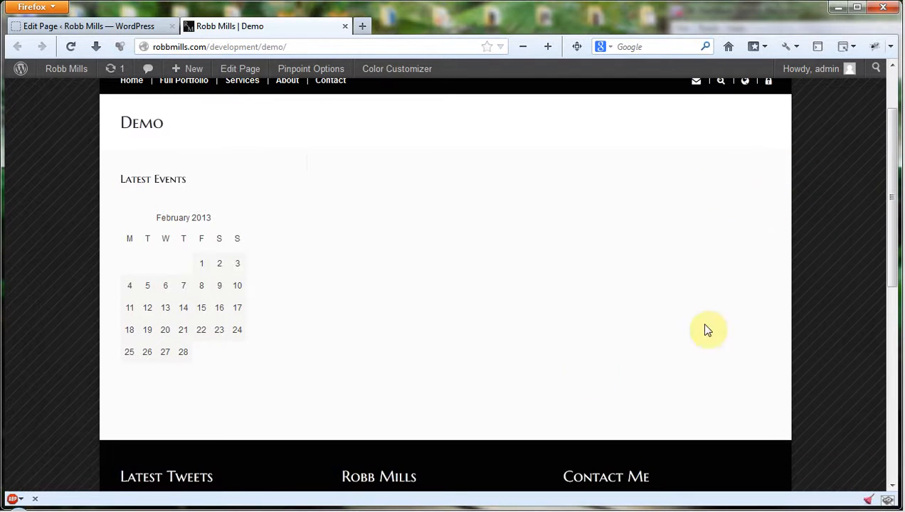
Return to the Demo page's editor and compare its builder area and sidebar options with the live page.
click(84, 22)
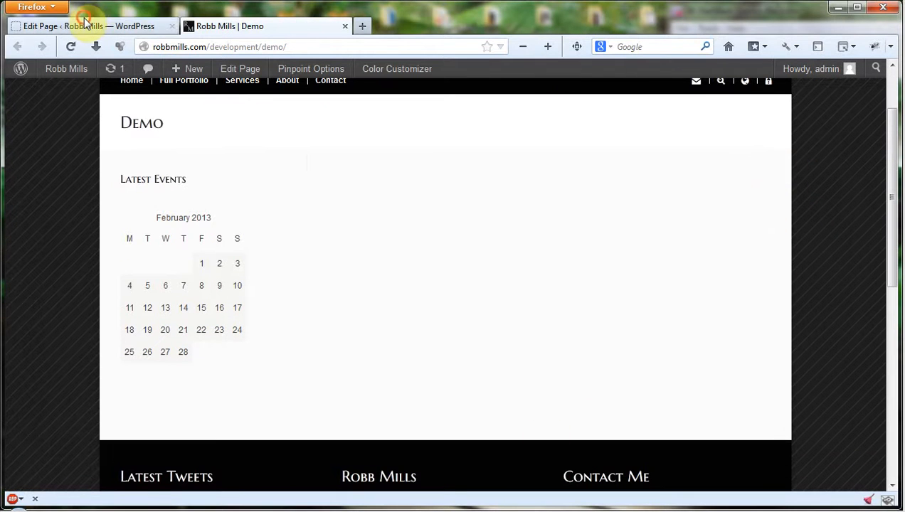
scroll(505, 266, down, 2)
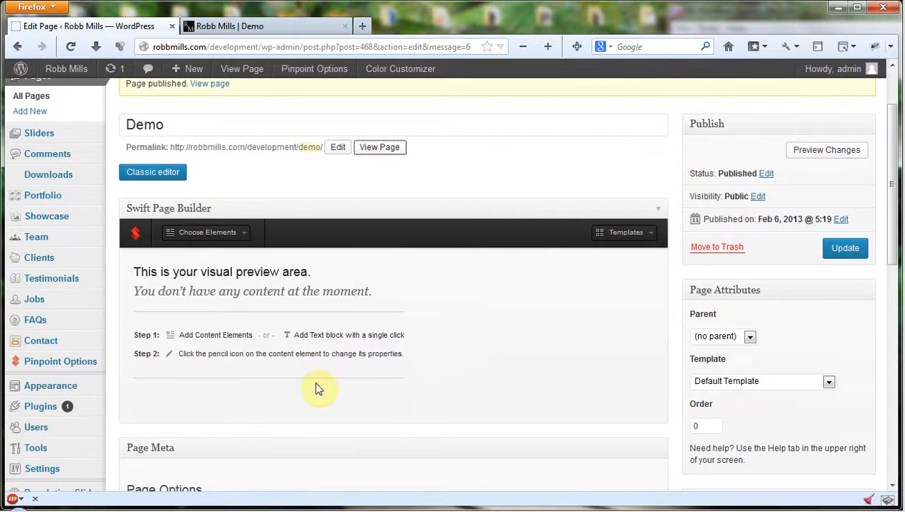
click(259, 26)
click(93, 25)
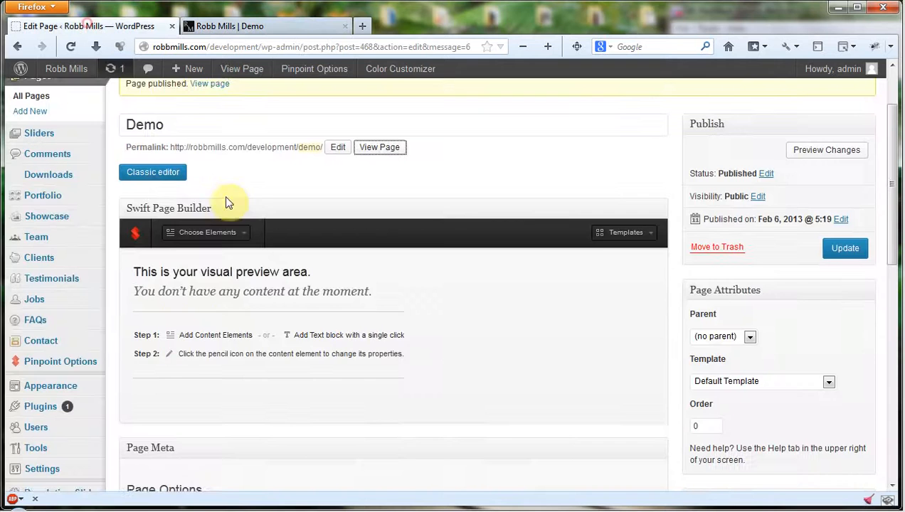
scroll(404, 441, down, 10)
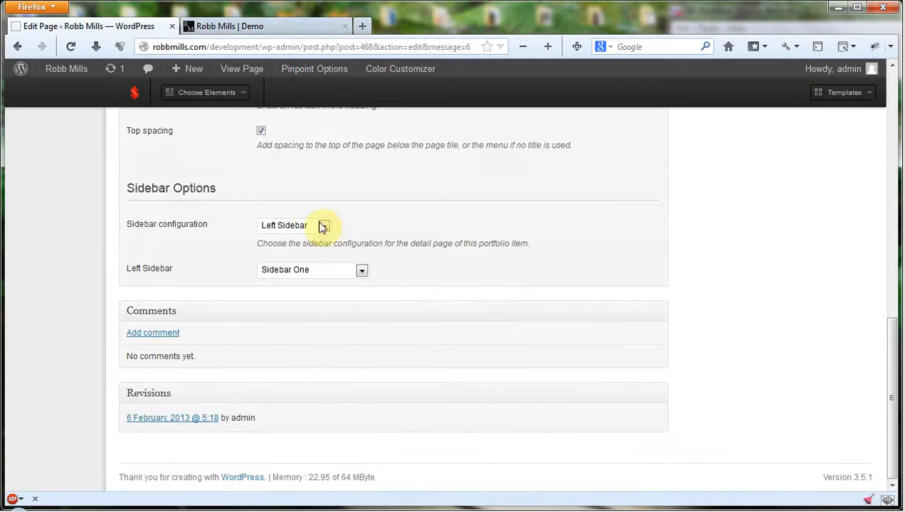
scroll(515, 300, up, 4)
scroll(514, 300, up, 5)
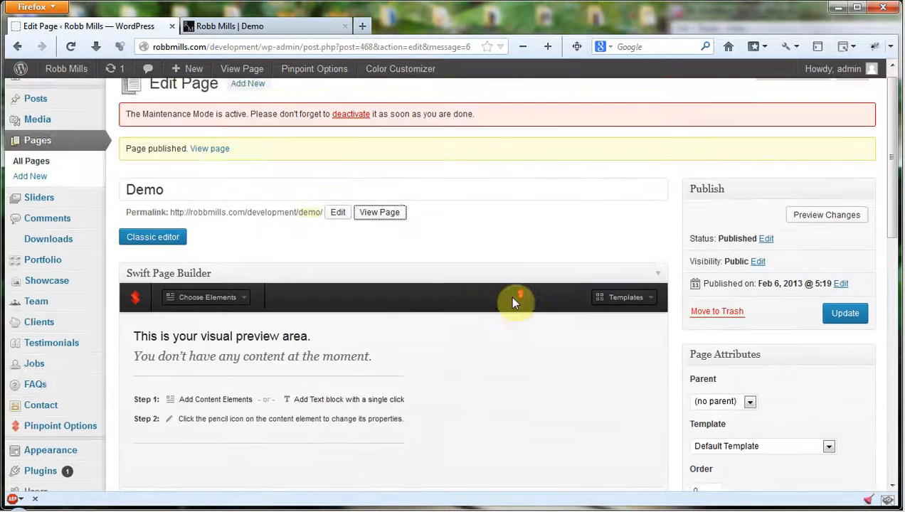
Add a Google maps element to the empty Swift Page Builder area of the Demo page.
scroll(515, 300, down, 2)
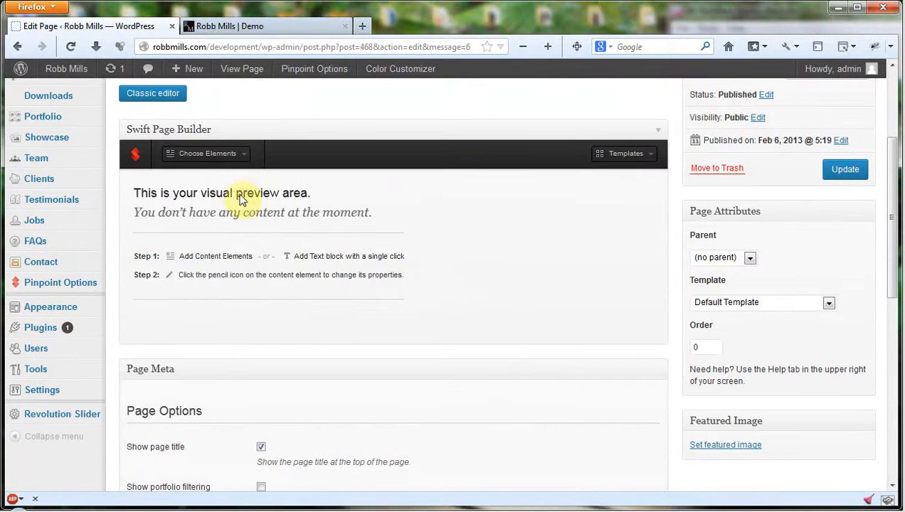
click(243, 162)
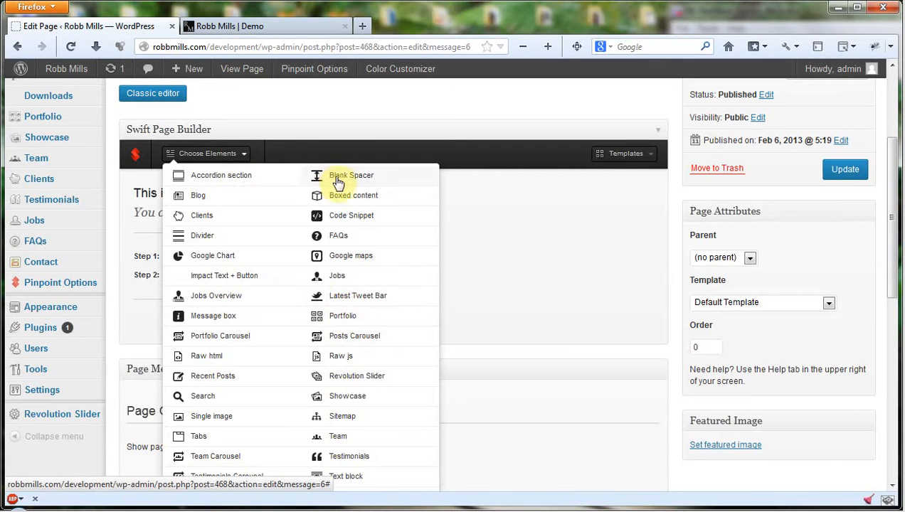
click(374, 262)
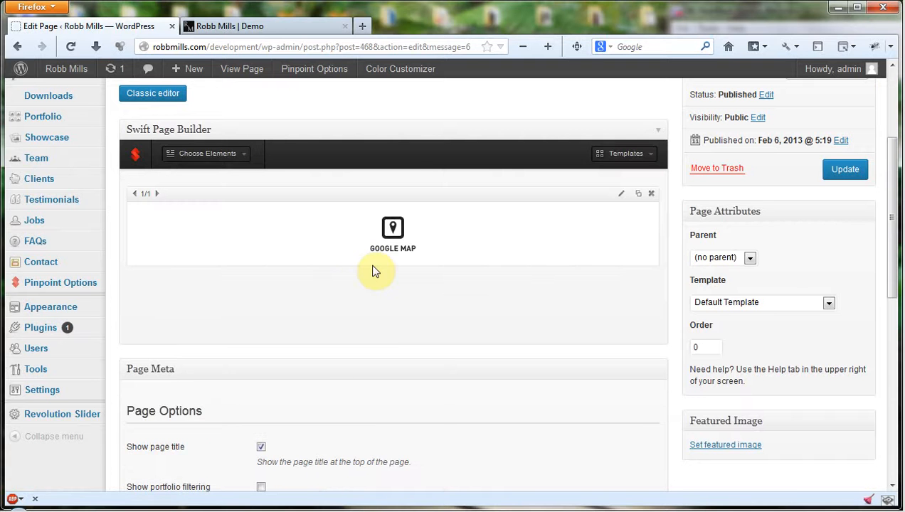
Edit the Google Map element, enter the location's ZIP code as its address, and save the element.
click(621, 193)
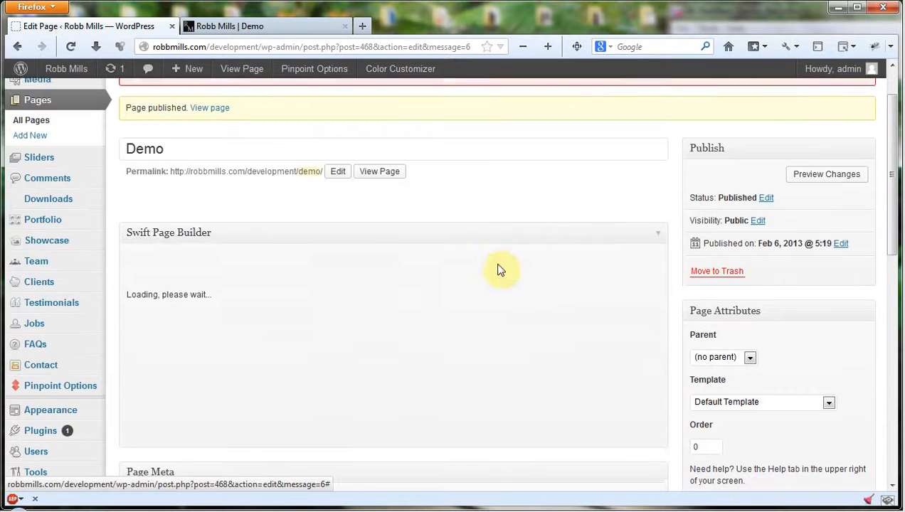
scroll(496, 267, down, 3)
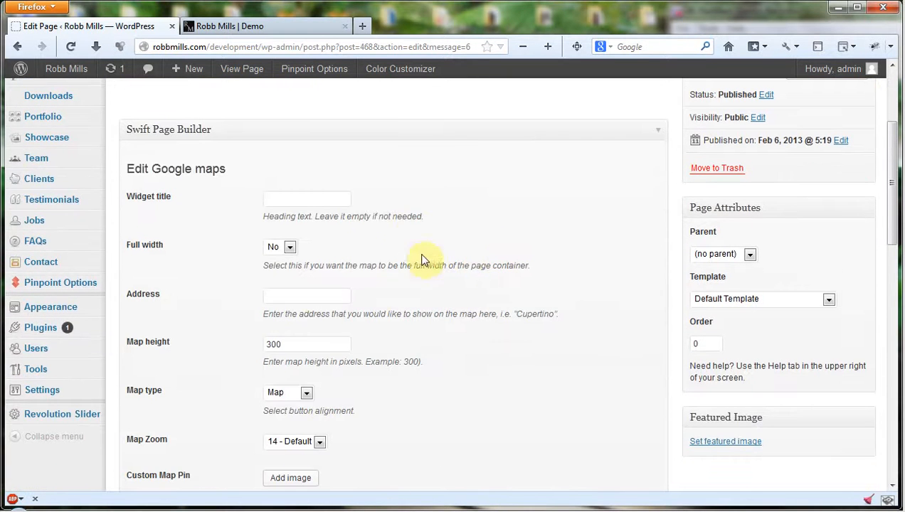
click(316, 295)
text(9)
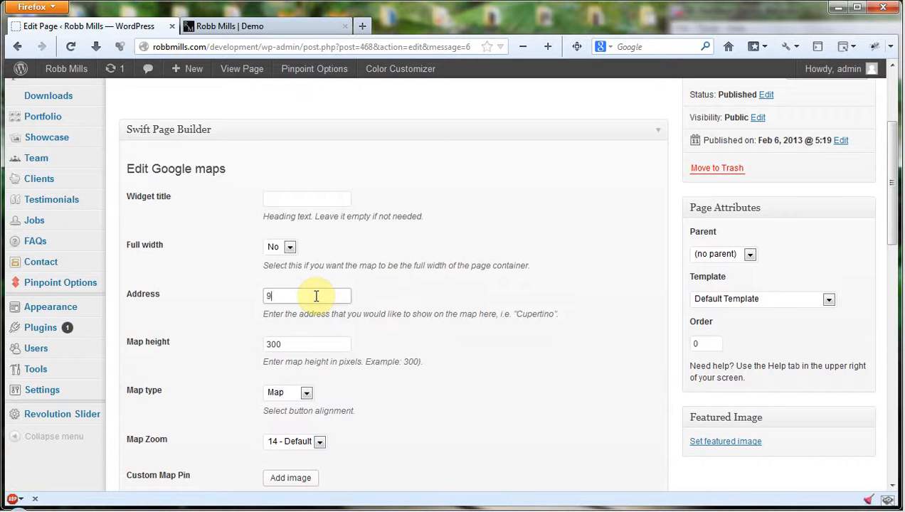
text(7301)
scroll(309, 290, down, 5)
click(375, 377)
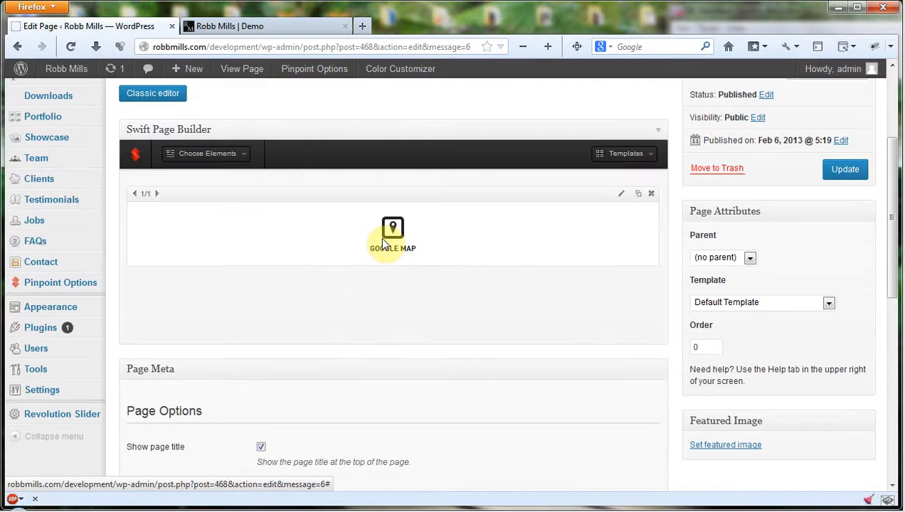
Add a Divider element and a Testimonials element below the Google Map.
click(209, 154)
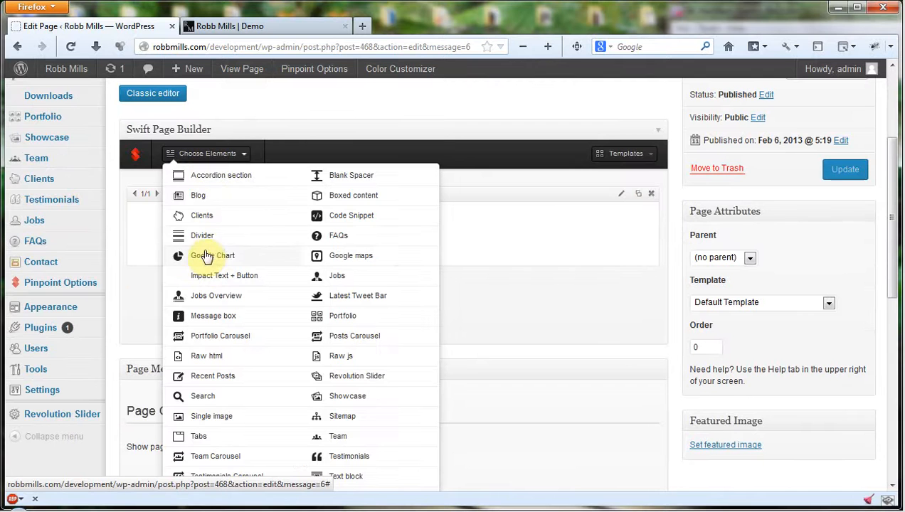
click(208, 237)
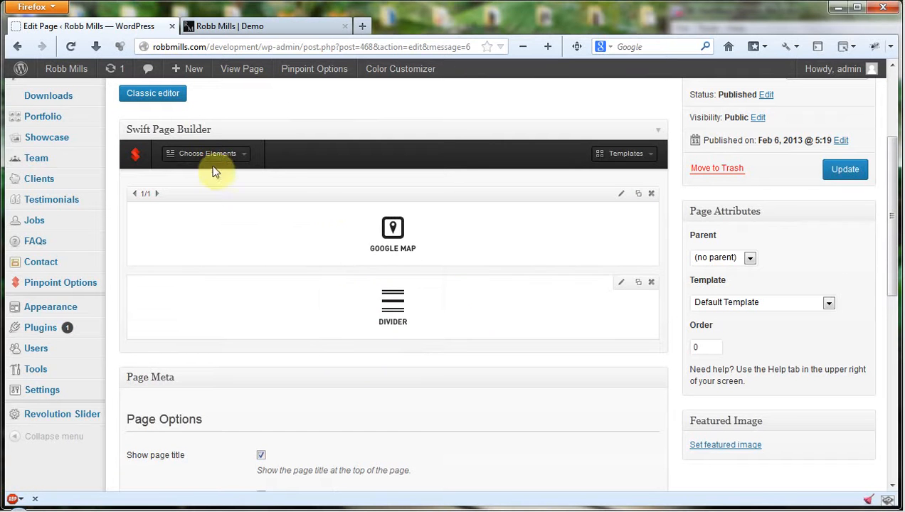
click(206, 154)
scroll(254, 283, down, 1)
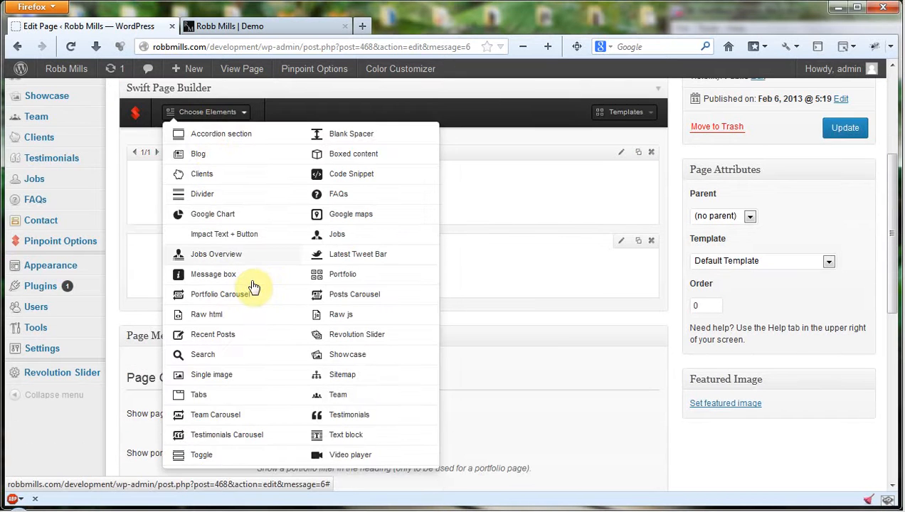
scroll(254, 286, down, 1)
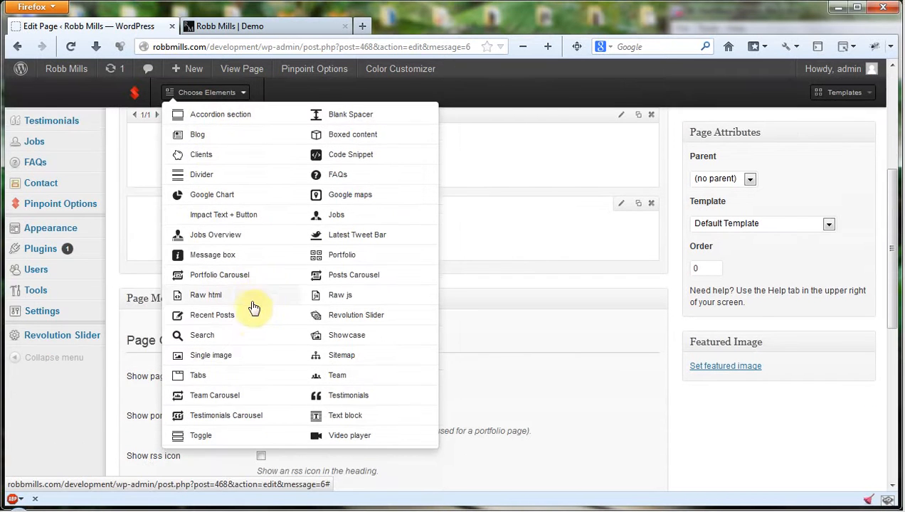
click(354, 396)
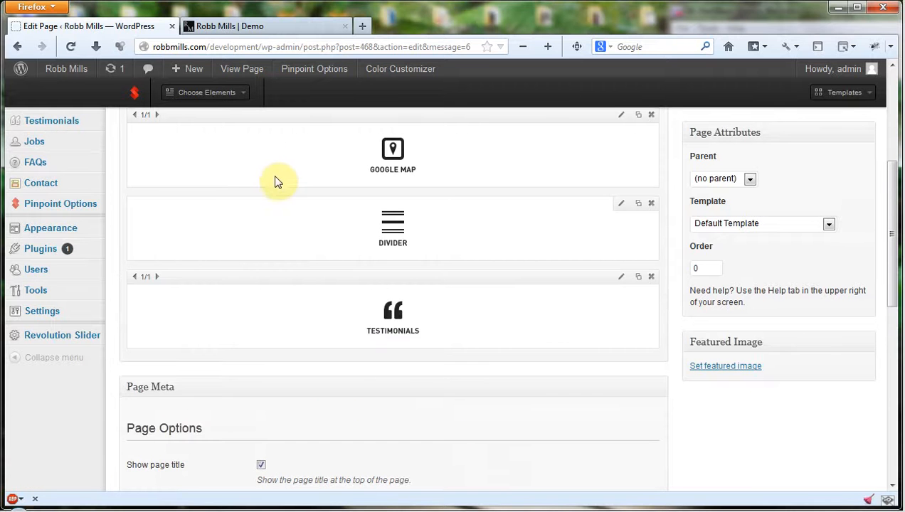
Add a Sitemap element below the Testimonials and update the Demo page.
click(232, 95)
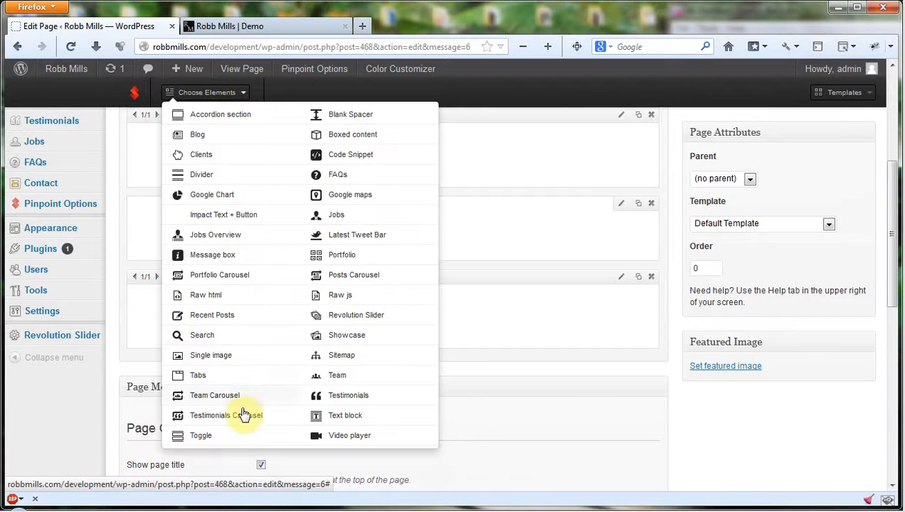
click(362, 355)
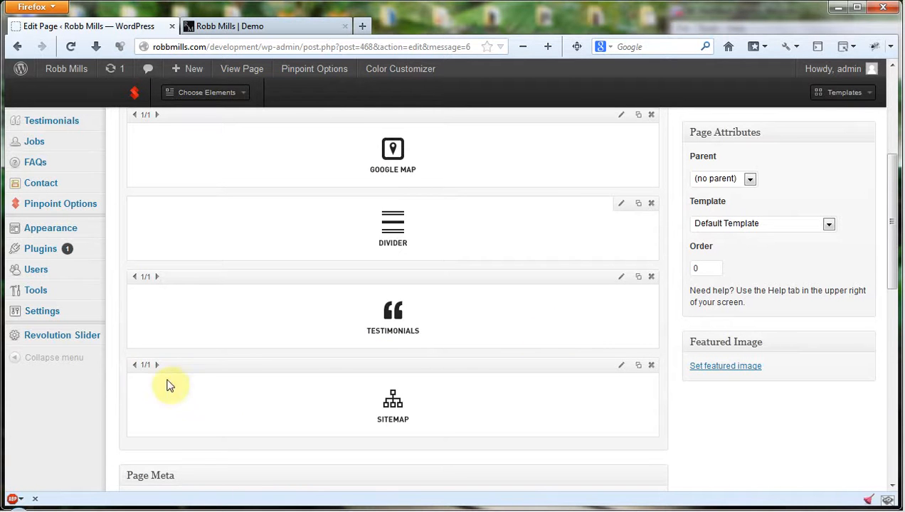
scroll(598, 306, up, 3)
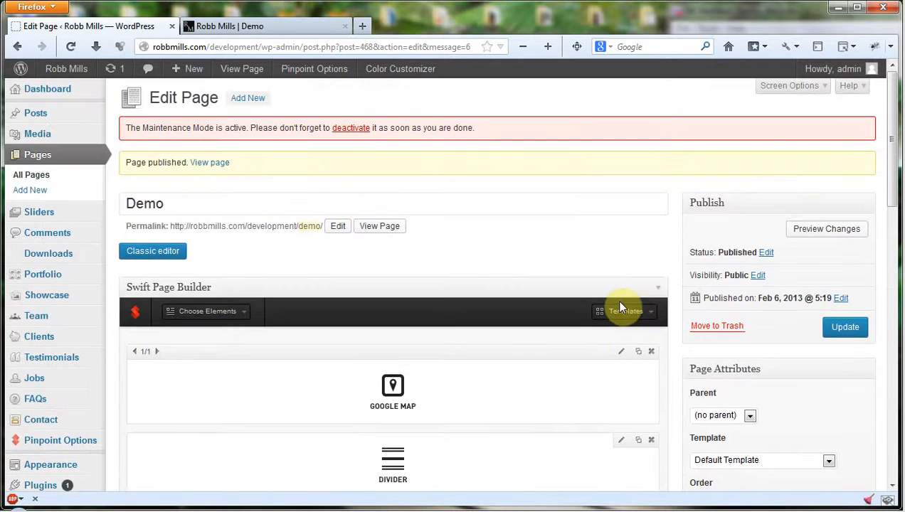
click(845, 327)
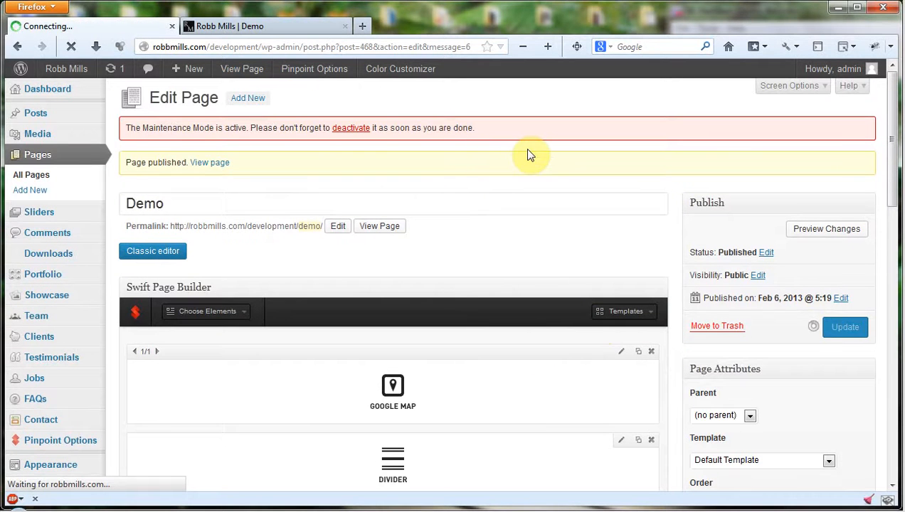
Reload the live Demo page and examine its map, divider, testimonials and sitemap.
click(253, 28)
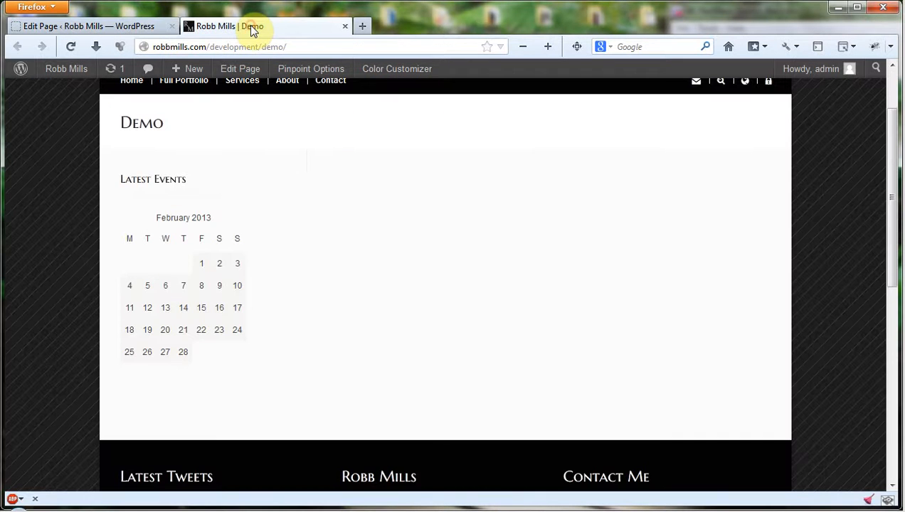
click(70, 46)
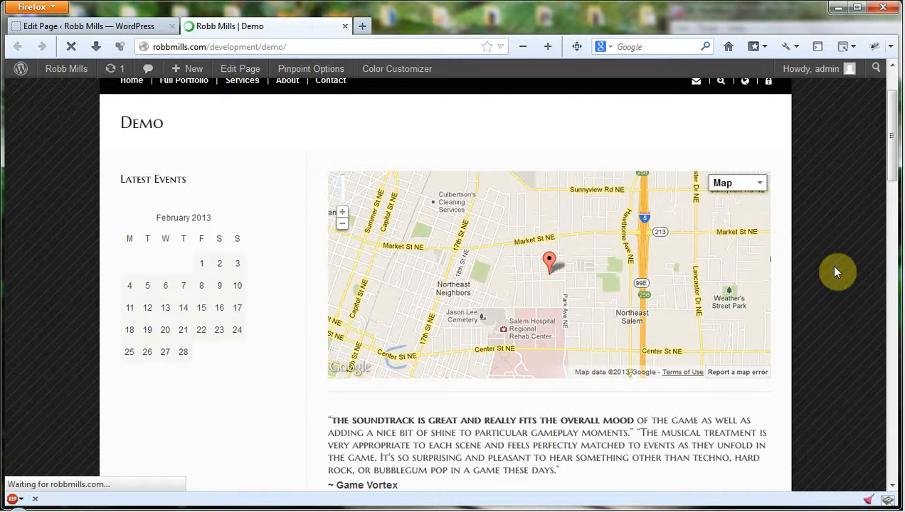
scroll(836, 271, down, 4)
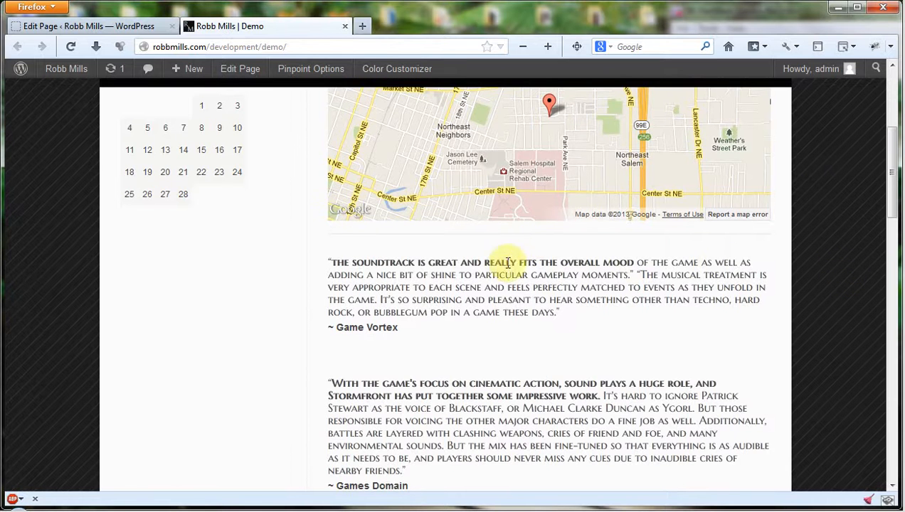
scroll(475, 283, down, 3)
scroll(476, 286, down, 8)
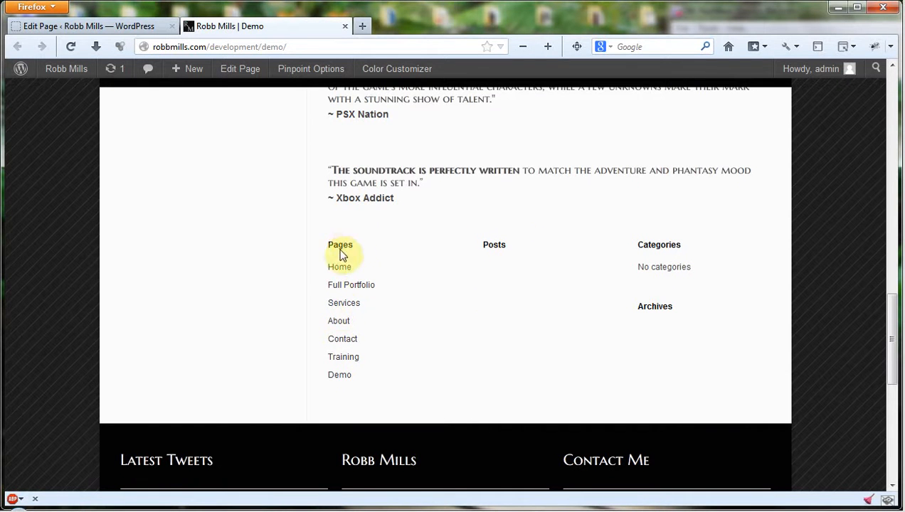
scroll(785, 377, up, 10)
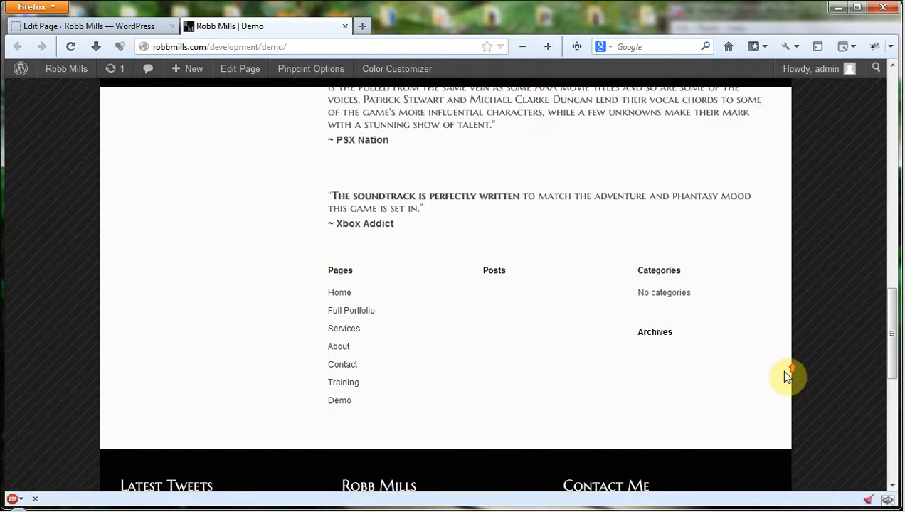
Return to the Demo page's editor and move the Google Map element between Testimonials and Sitemap.
click(107, 24)
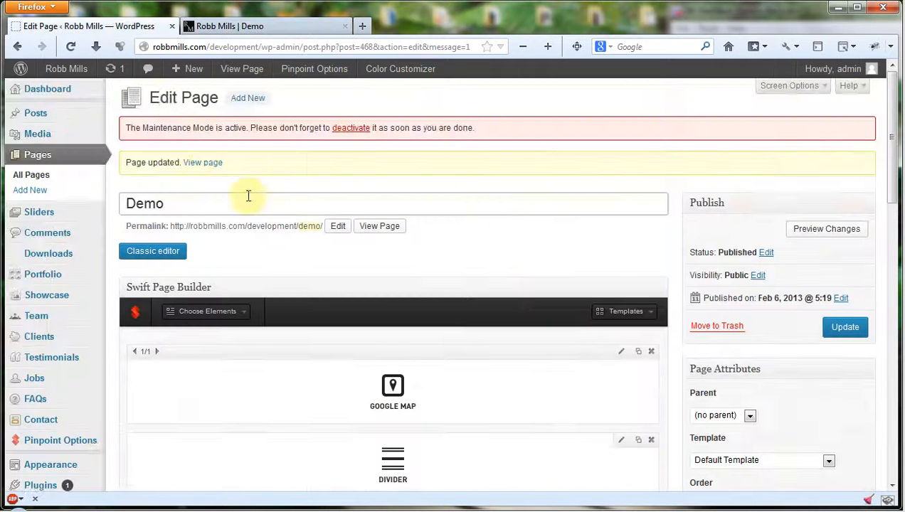
scroll(512, 238, down, 5)
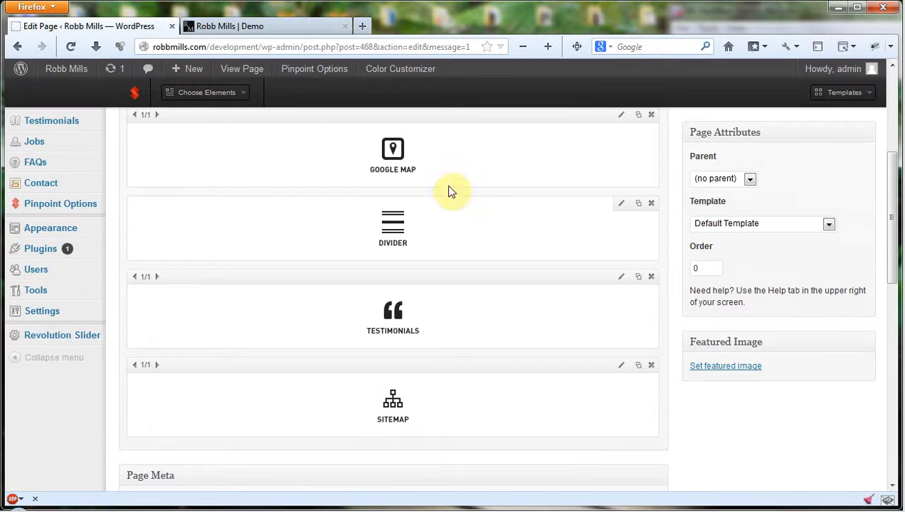
drag(414, 115, 422, 272)
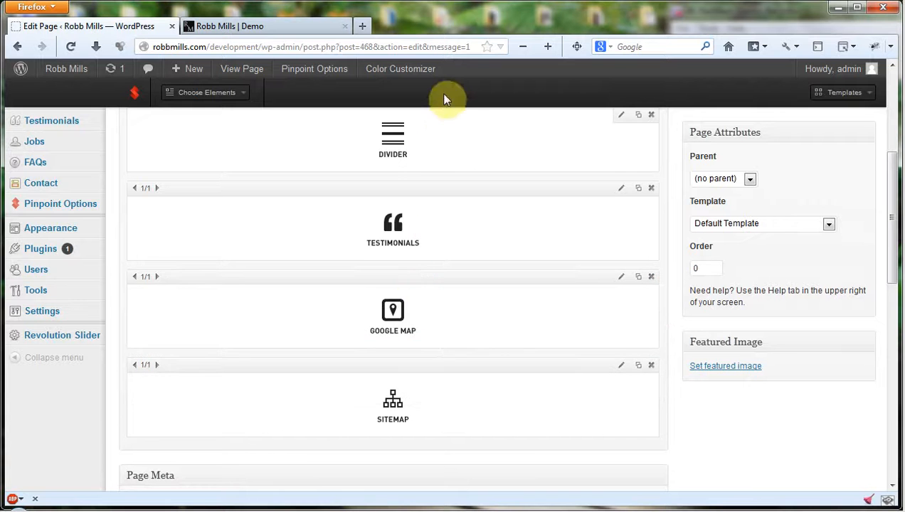
Move the Divider element between Testimonials and Google Map, and update the page.
scroll(455, 123, up, 2)
drag(411, 180, 410, 232)
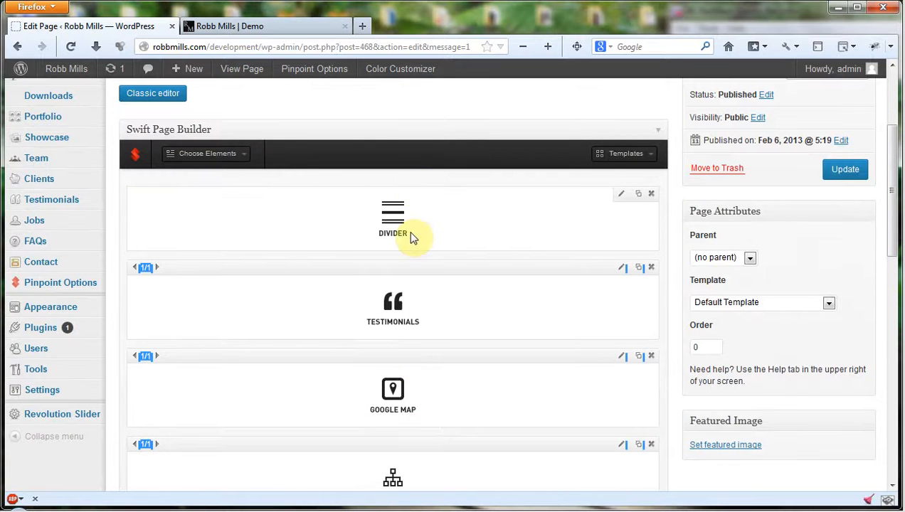
mouse_move(433, 201)
mouse_down()
mouse_move(428, 360)
mouse_move(429, 290)
mouse_up()
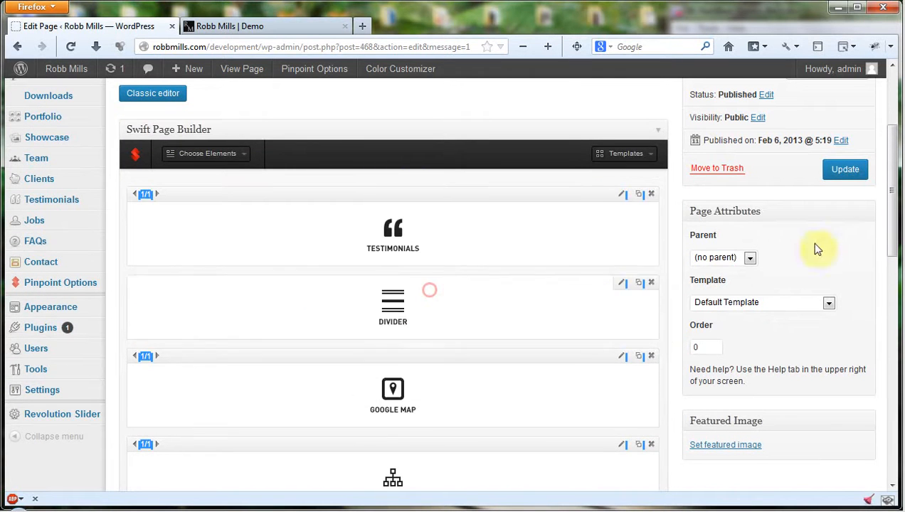
click(854, 169)
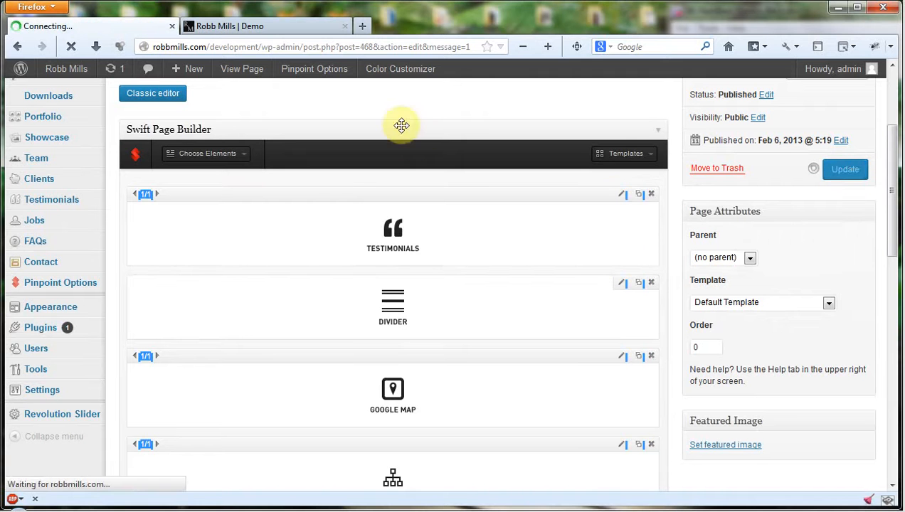
Reload the live Demo page and check the new order of its content elements.
click(241, 29)
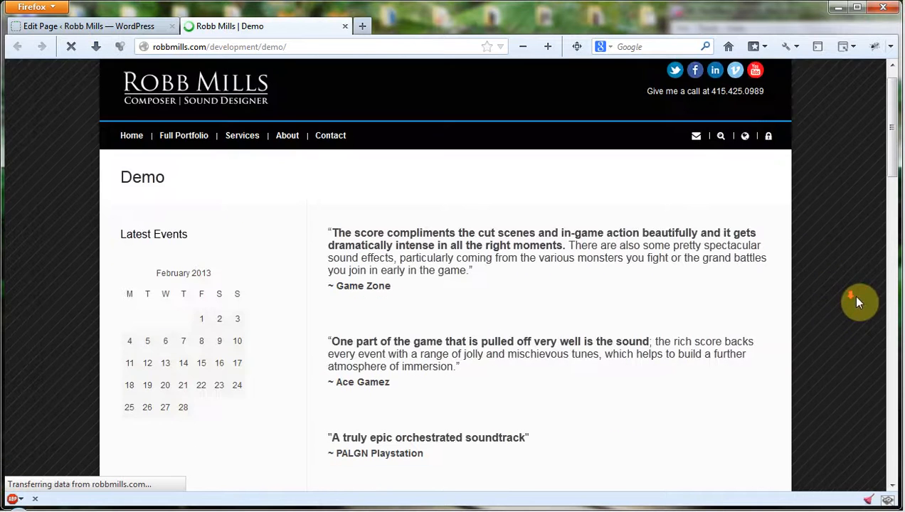
scroll(872, 305, down, 12)
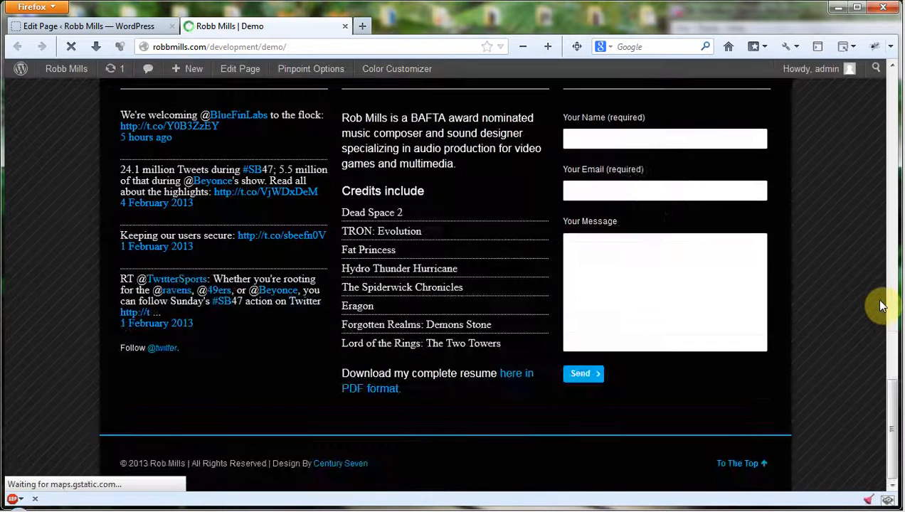
scroll(882, 306, up, 5)
scroll(879, 303, up, 10)
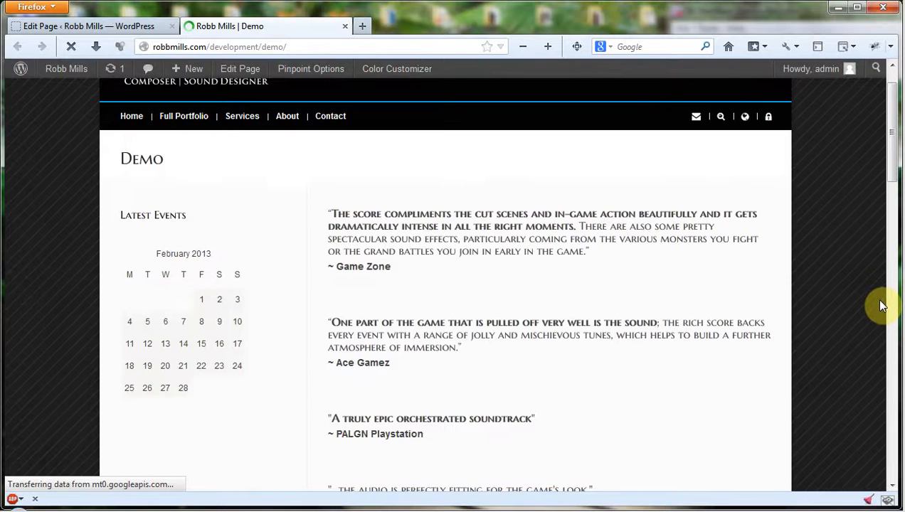
key(alt+Tab)
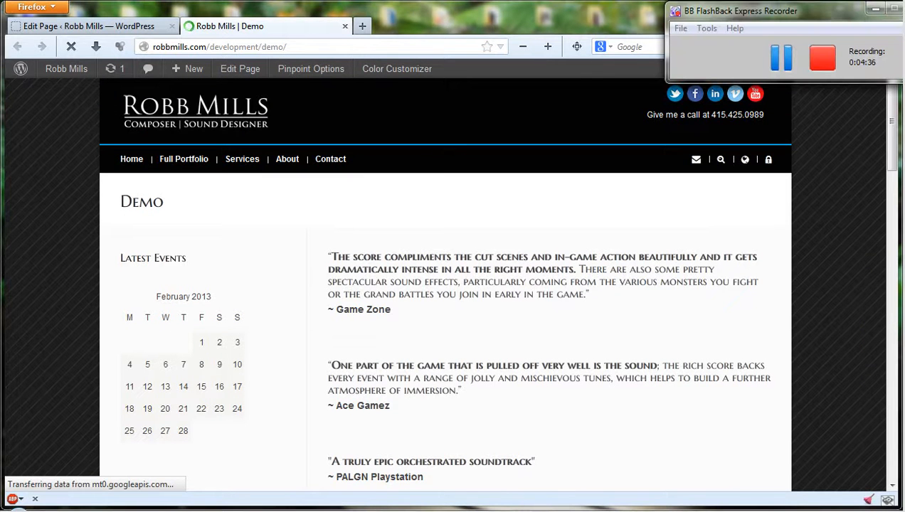